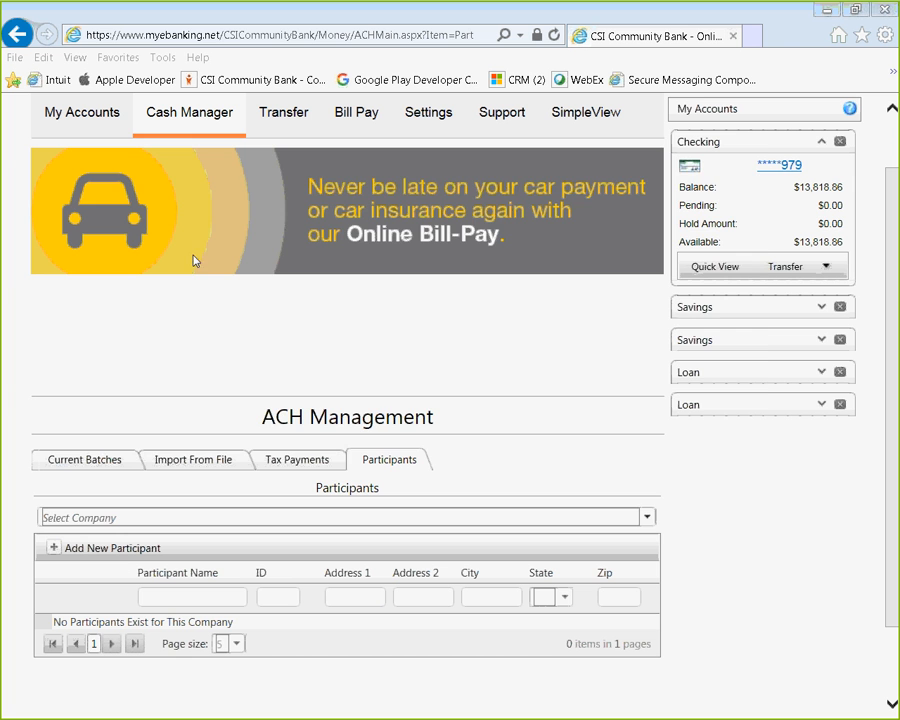
# Bring up the Cash Manager mega menu with its ACH, wire and report pages
pyautogui.moveTo(197, 133)
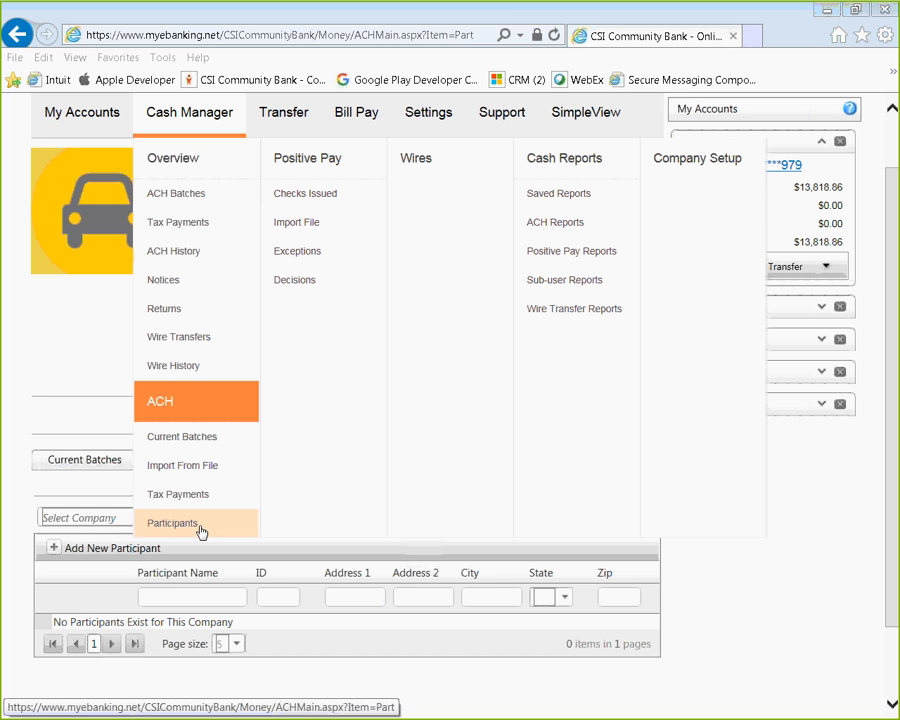
# Reload ACH Participants from the Cash Manager menu and open the Select Company list
pyautogui.click(200, 531)
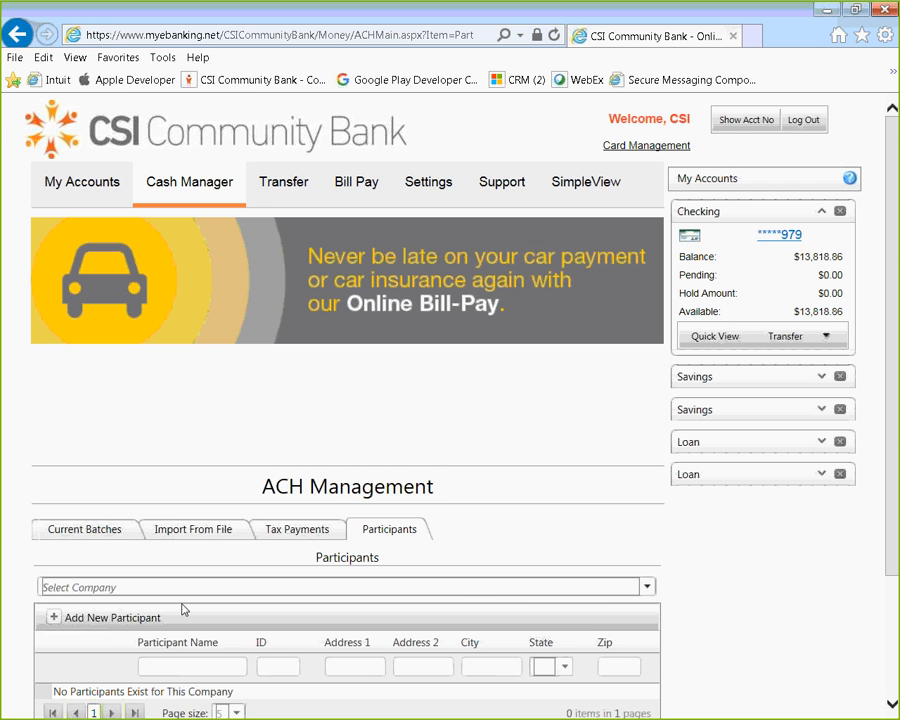
pyautogui.scroll(-3, 562, 480)
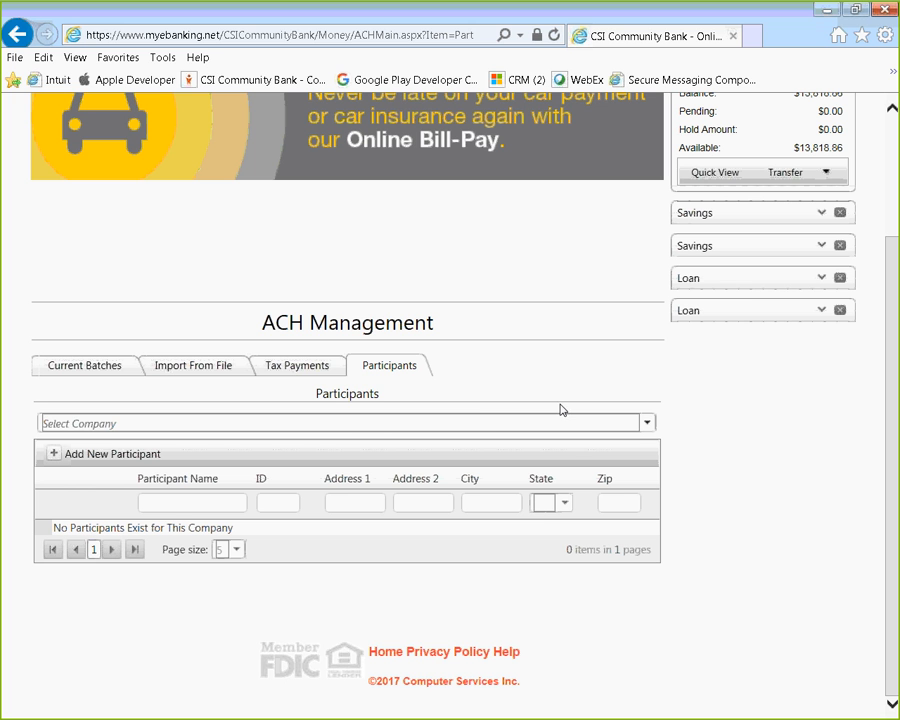
pyautogui.click(645, 425)
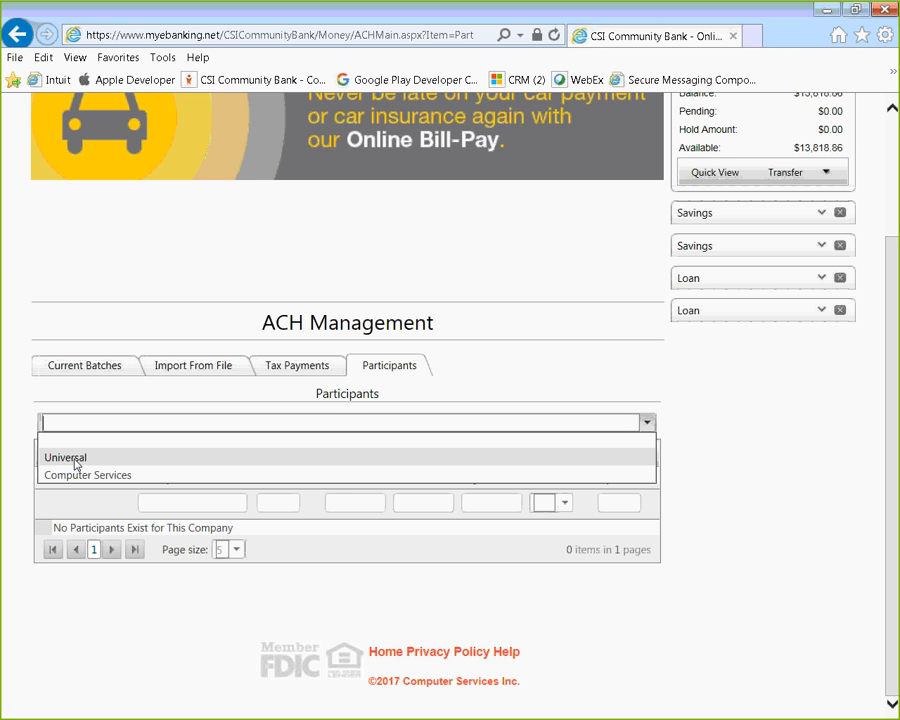
# Choose the Universal company and clear stray characters typed into the participant name filter
pyautogui.click(77, 460)
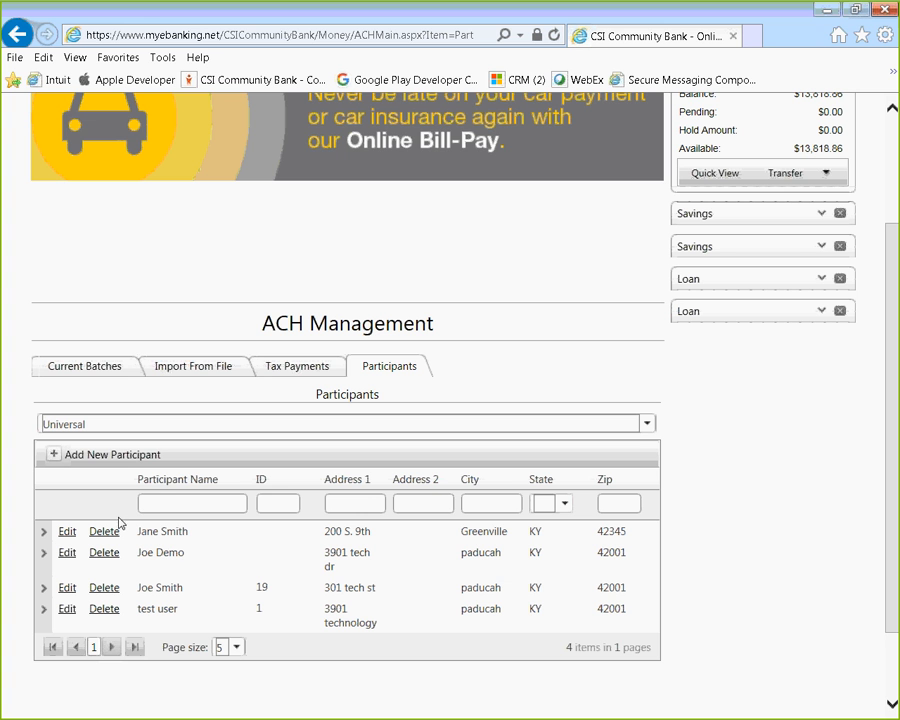
pyautogui.click(171, 507)
pyautogui.write(',mgf')
pyautogui.press('BackSpace')
pyautogui.press('BackSpace')
pyautogui.press('BackSpace')
pyautogui.press('BackSpace')
# Start a new participant row named 'Test User' with ID 21
pyautogui.click(54, 455)
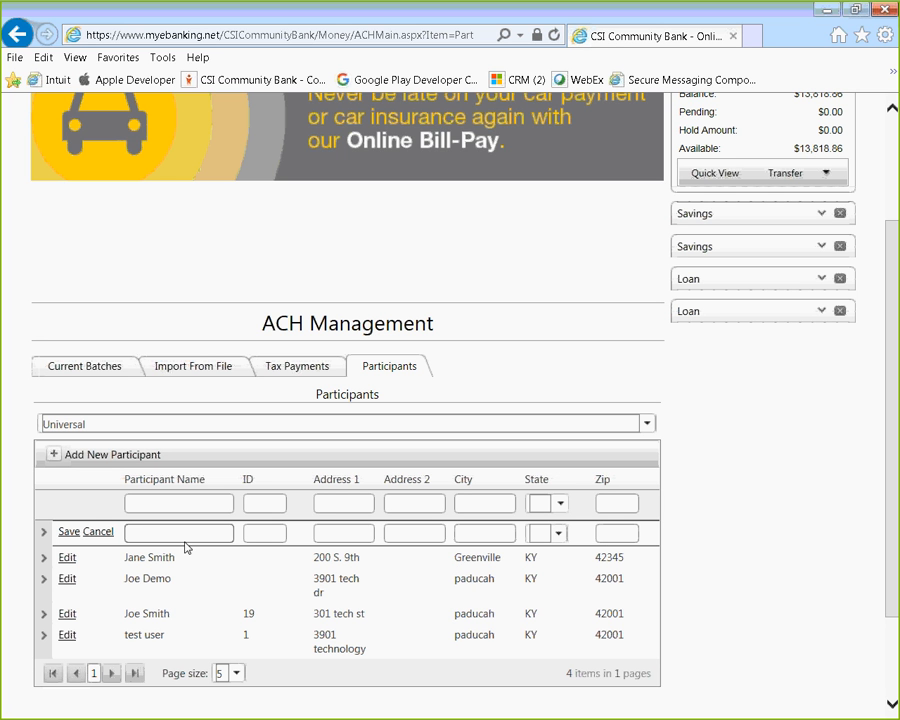
pyautogui.click(149, 506)
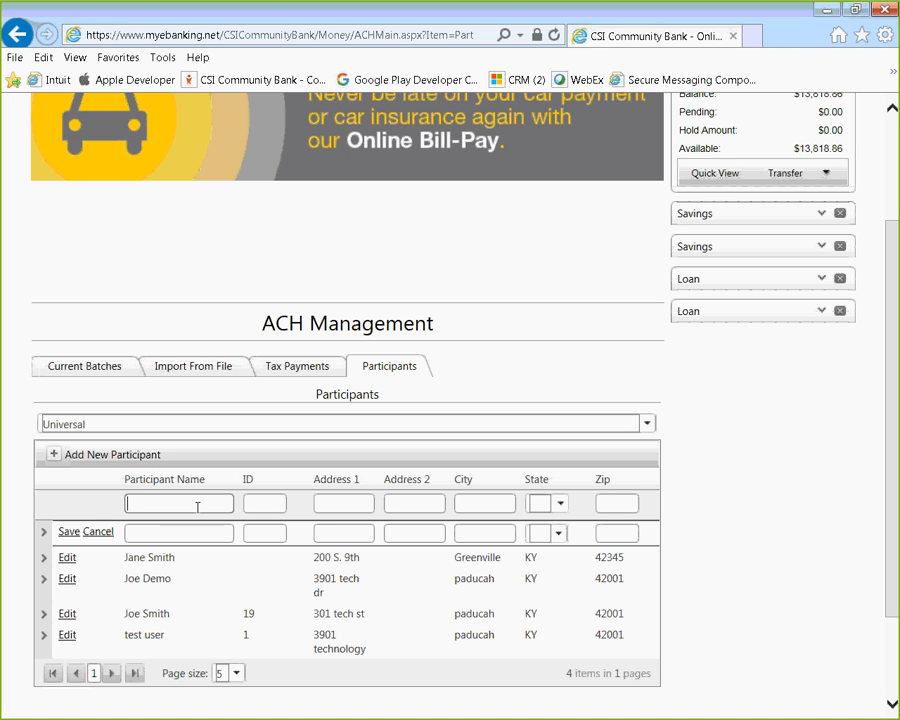
pyautogui.click(155, 527)
pyautogui.click(276, 533)
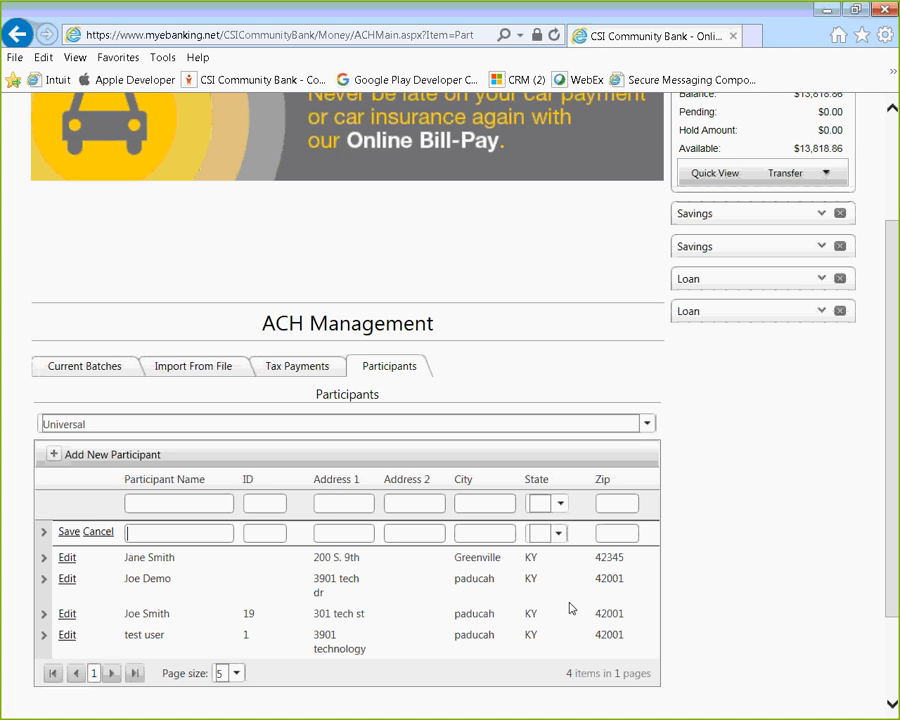
pyautogui.write('Test User')
pyautogui.press('Tab')
pyautogui.write('21')
pyautogui.press('Tab')
pyautogui.write('1')
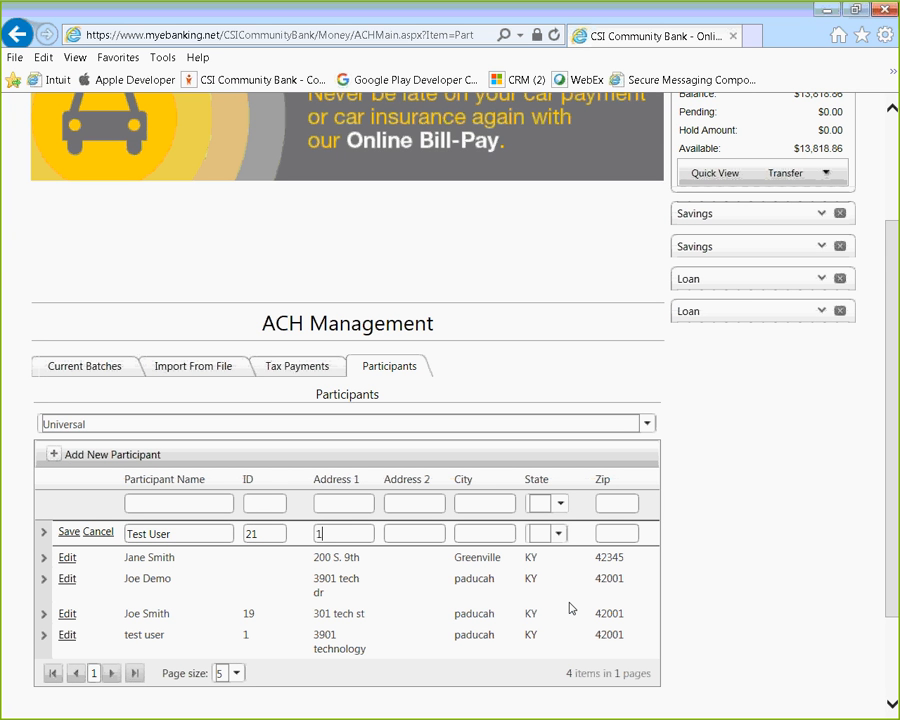
pyautogui.press('Tab')
pyautogui.press('Tab')
pyautogui.write('Paducah')
pyautogui.press('Tab')
pyautogui.write('ky')
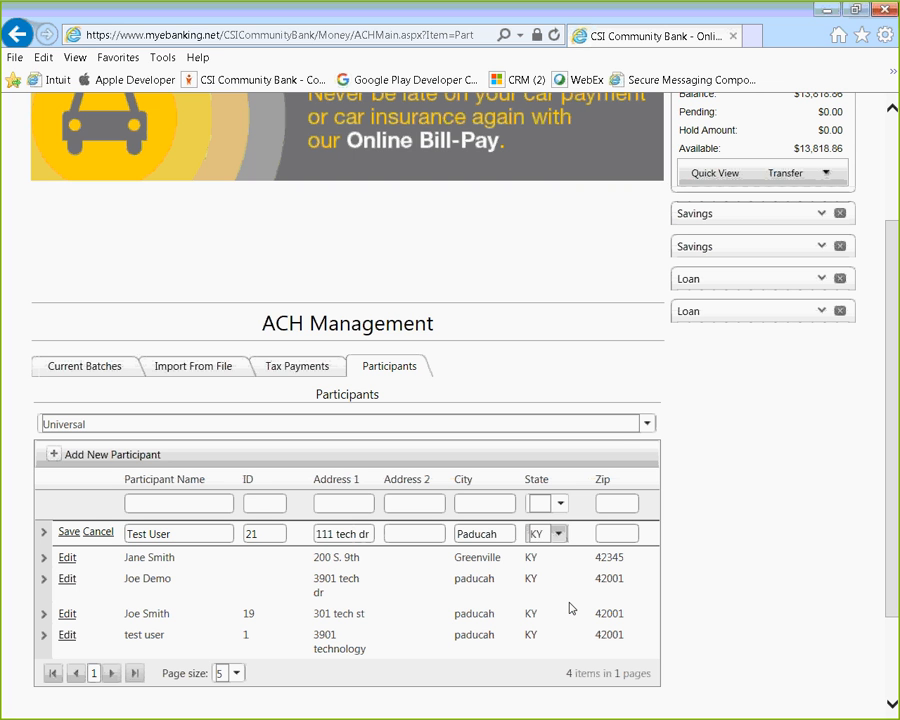
pyautogui.press('Tab')
pyautogui.write('42001')
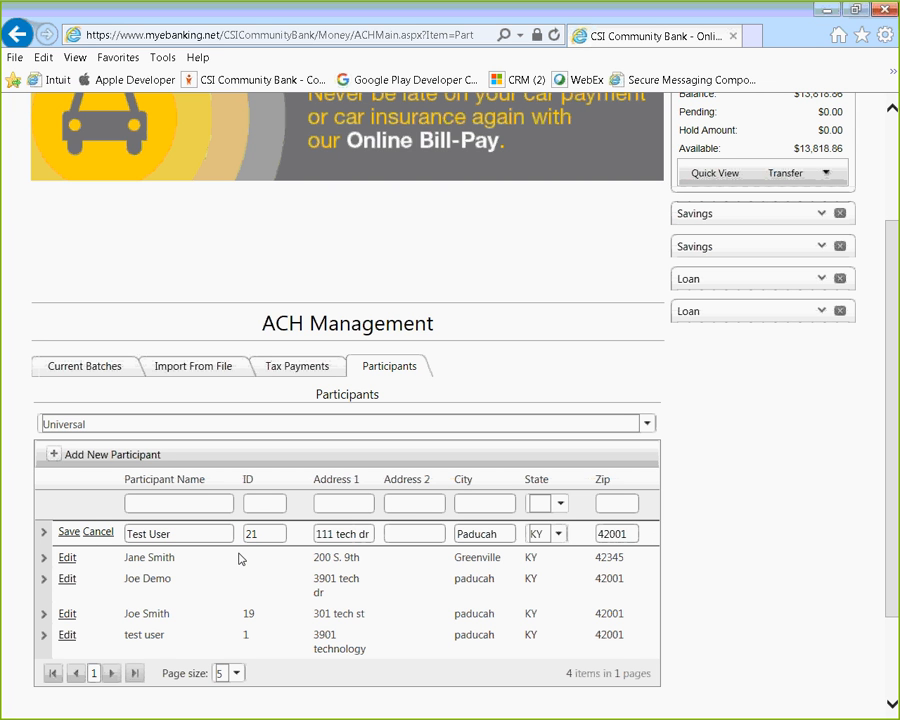
pyautogui.click(68, 532)
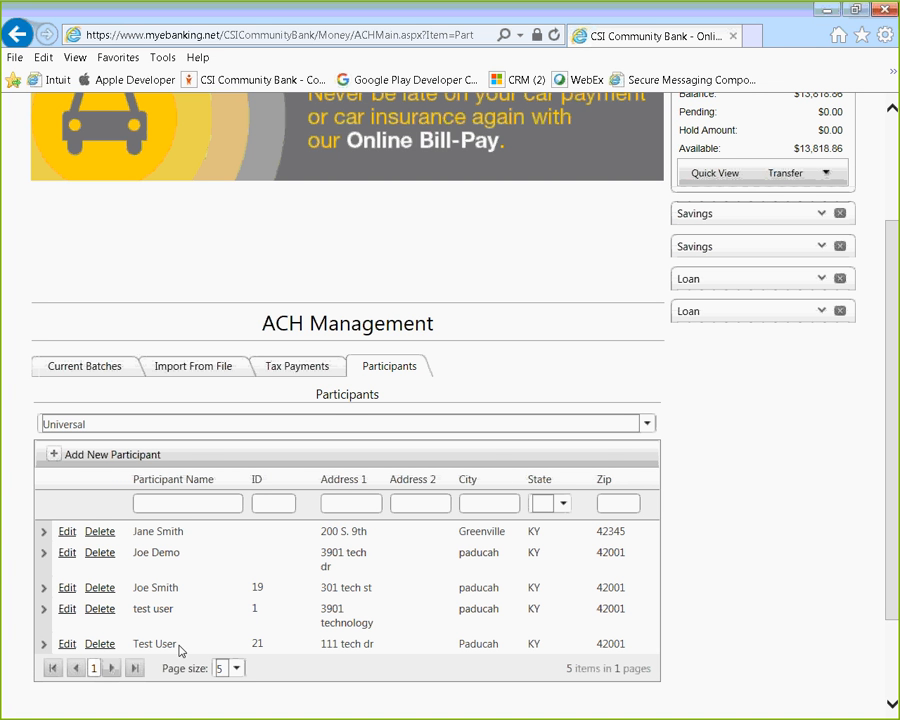
# Expand Test User's accounts and add a new account row with type Checking
pyautogui.click(43, 645)
pyautogui.scroll(-2, 200, 610)
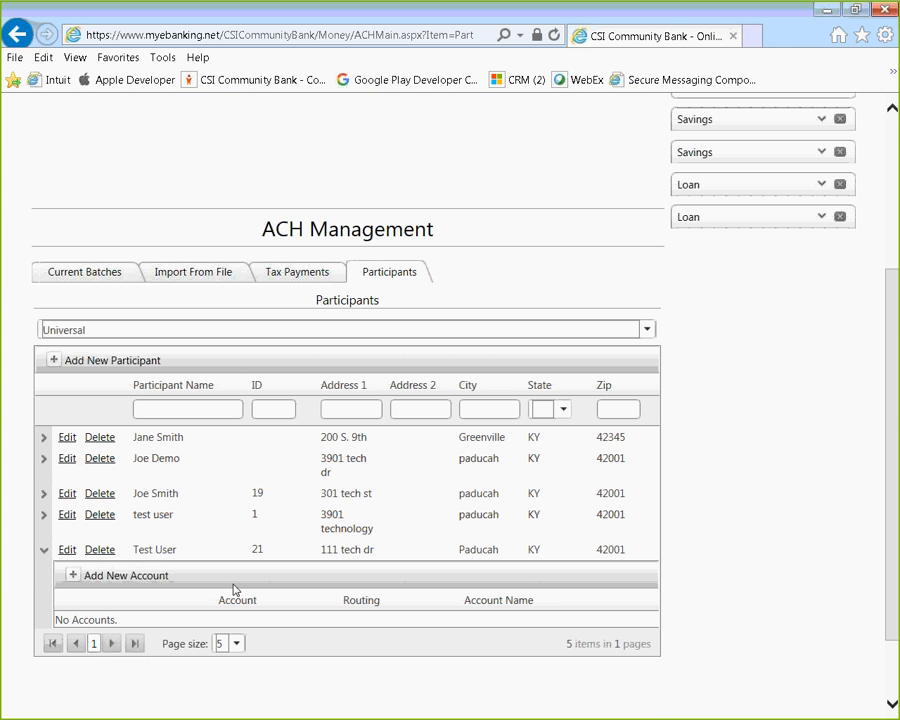
pyautogui.click(72, 577)
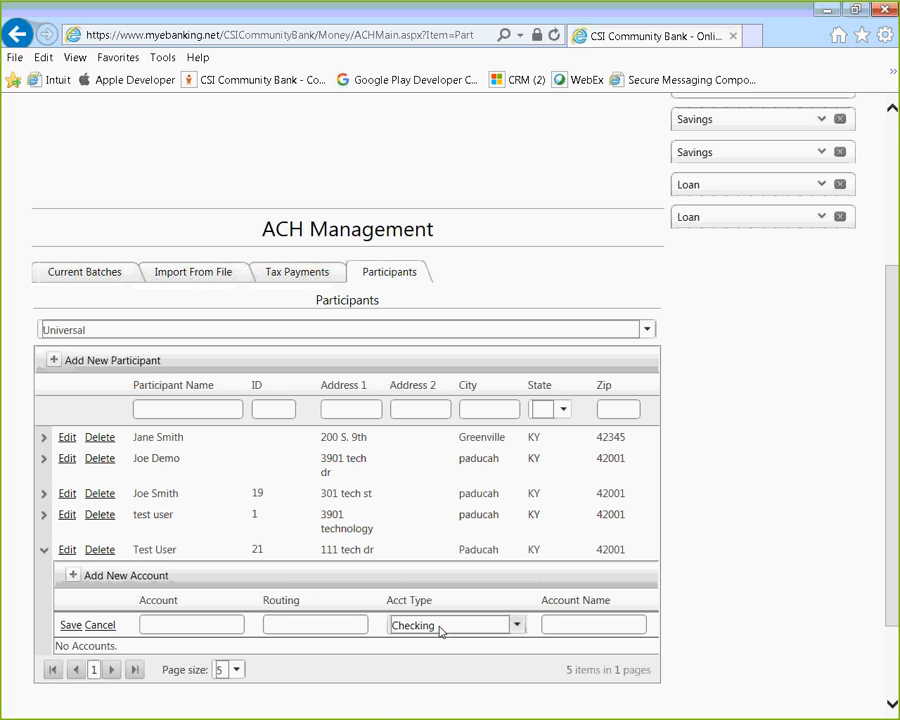
pyautogui.click(210, 625)
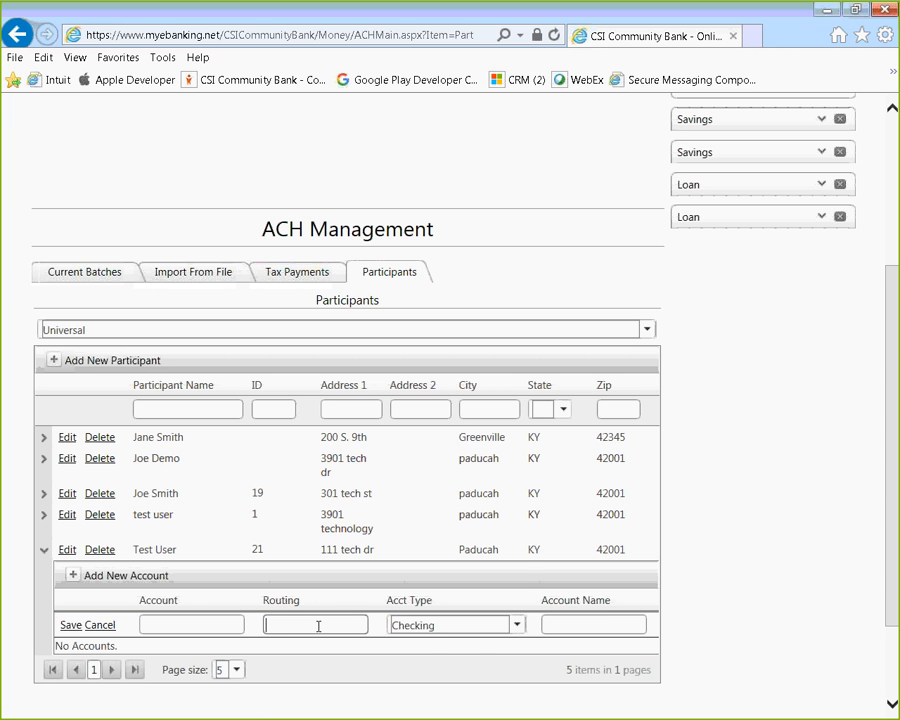
pyautogui.click(516, 627)
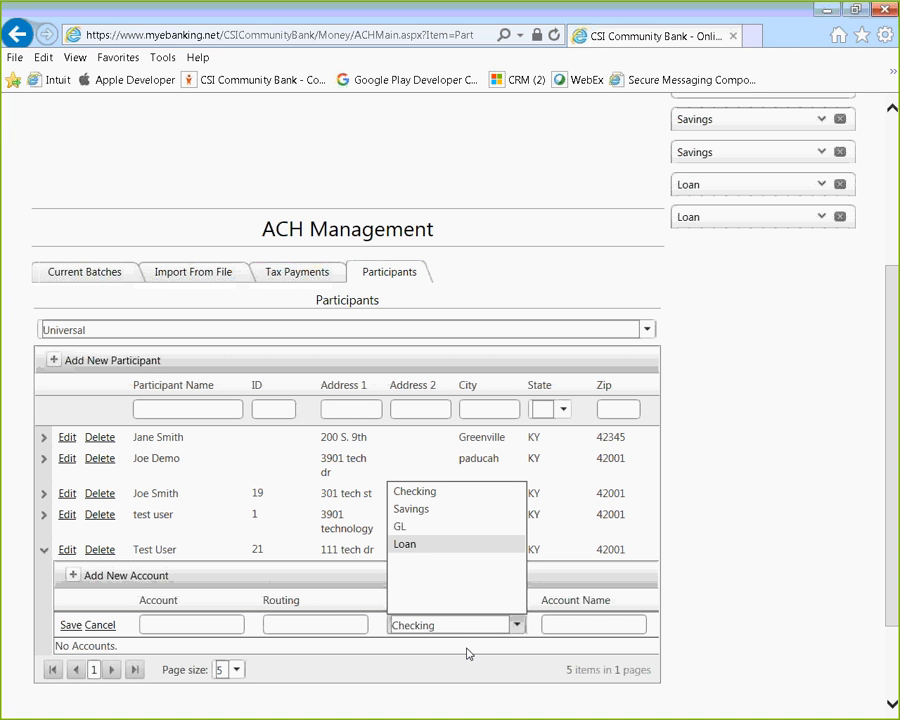
pyautogui.click(141, 631)
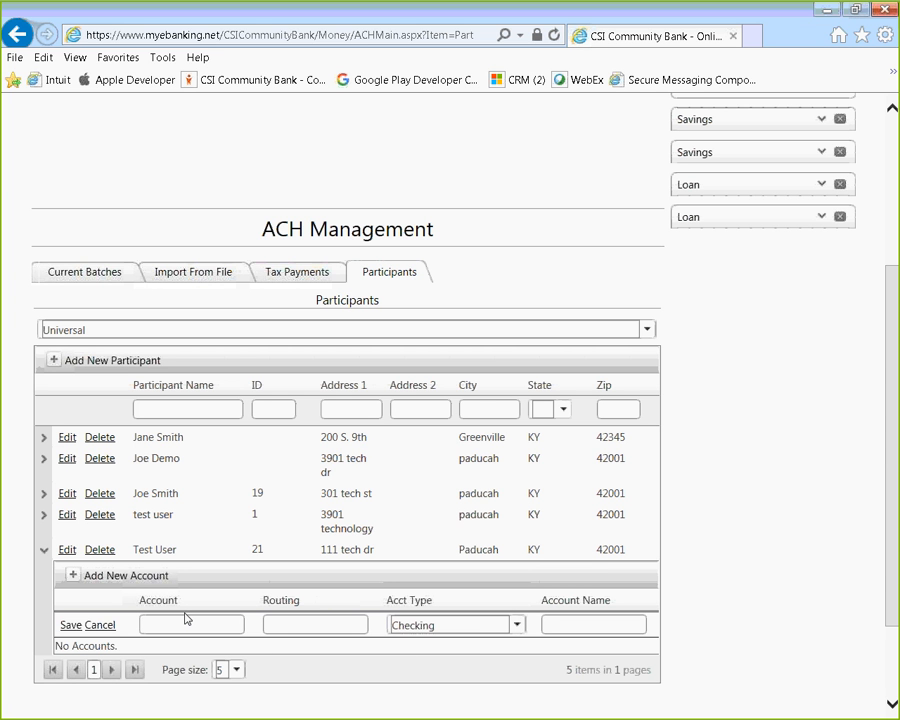
# Enter the account number, routing number 083900402 and account name Example11, then save
pyautogui.write('123456')
pyautogui.press('Tab')
pyautogui.write('083900402')
pyautogui.click(584, 626)
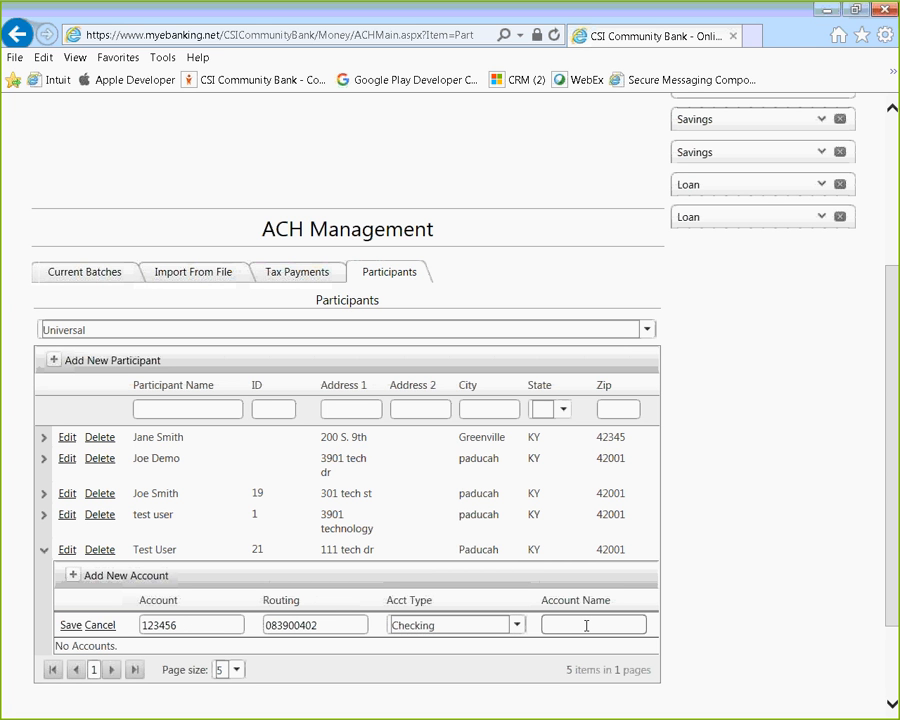
pyautogui.write('Example11')
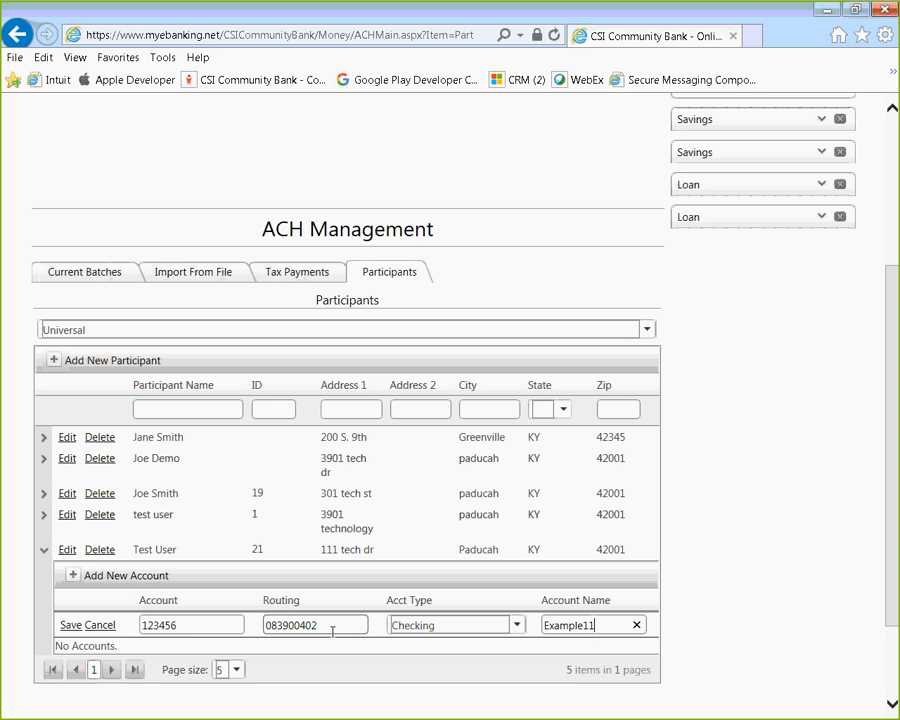
pyautogui.click(67, 628)
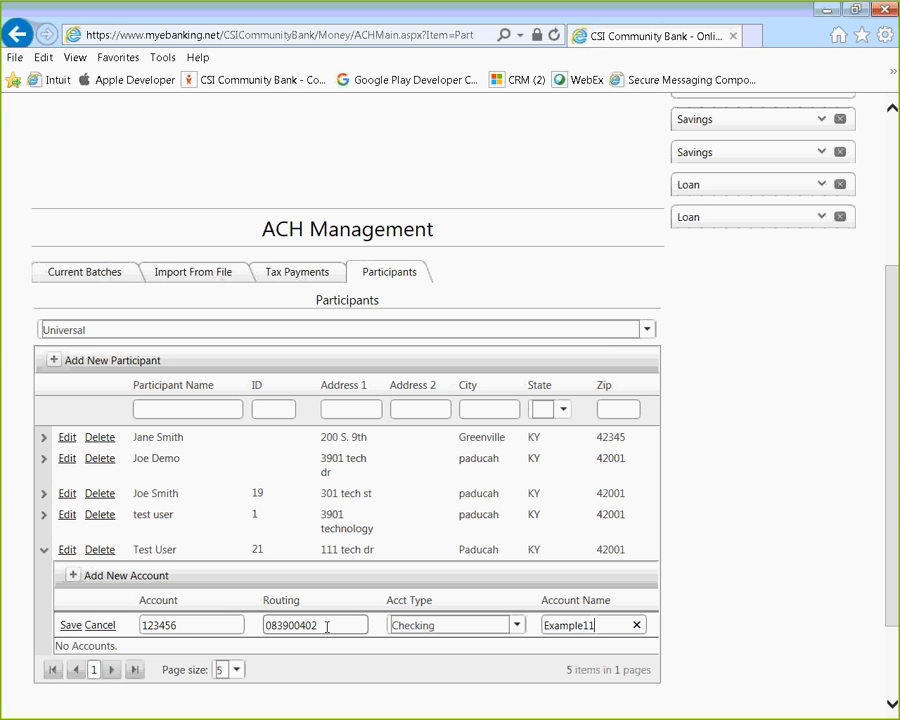
# Confirm saving Test User's Example11 checking account with routing 083900402
pyautogui.click(70, 626)
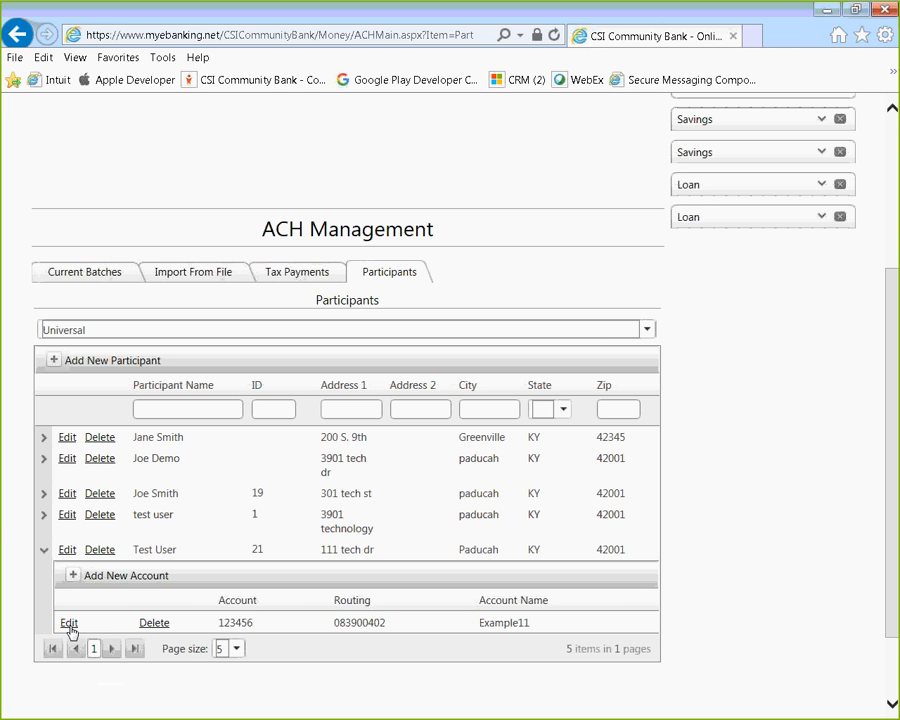